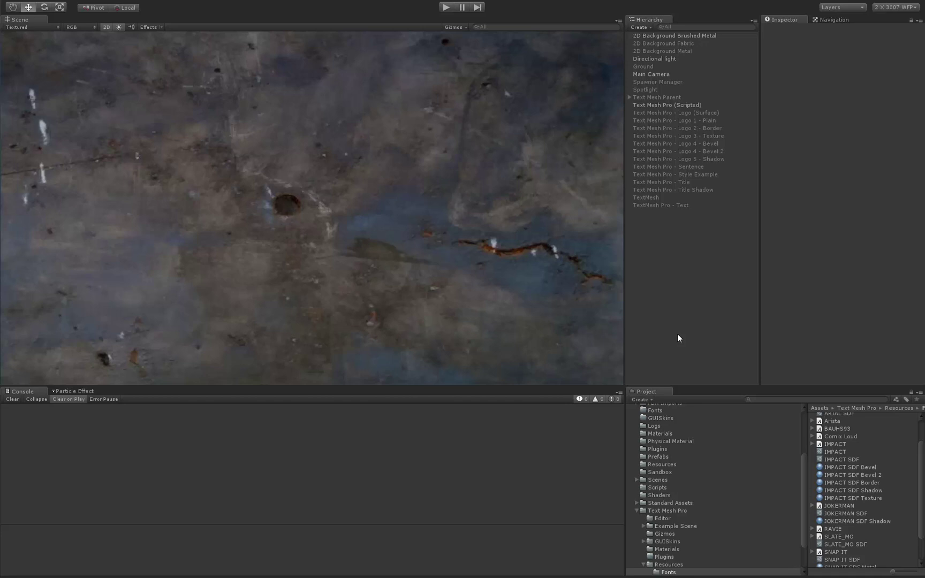
Step: Examine the components of the 2D Background Brushed Metal and Text Mesh Pro (Scripted) objects before running the scene
click(659, 35)
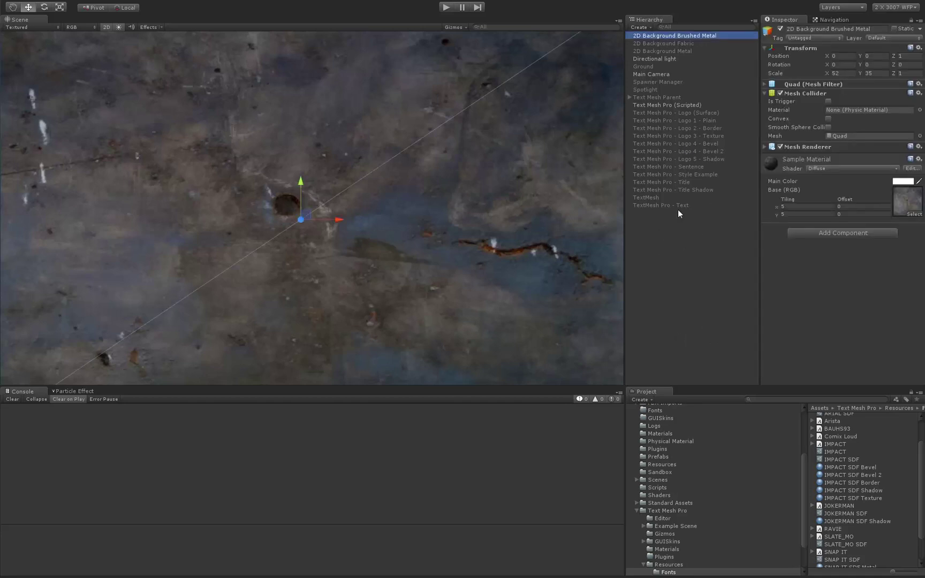
click(681, 285)
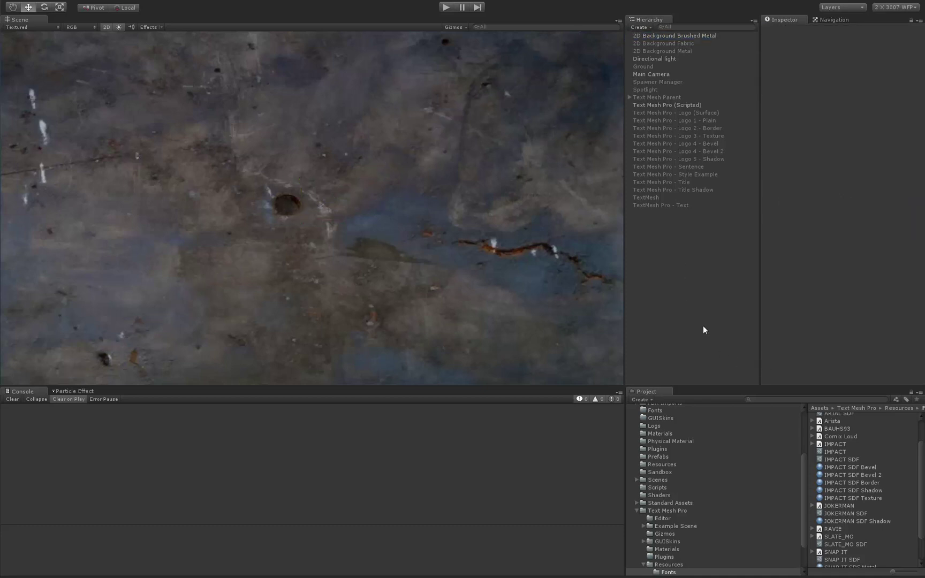
click(659, 105)
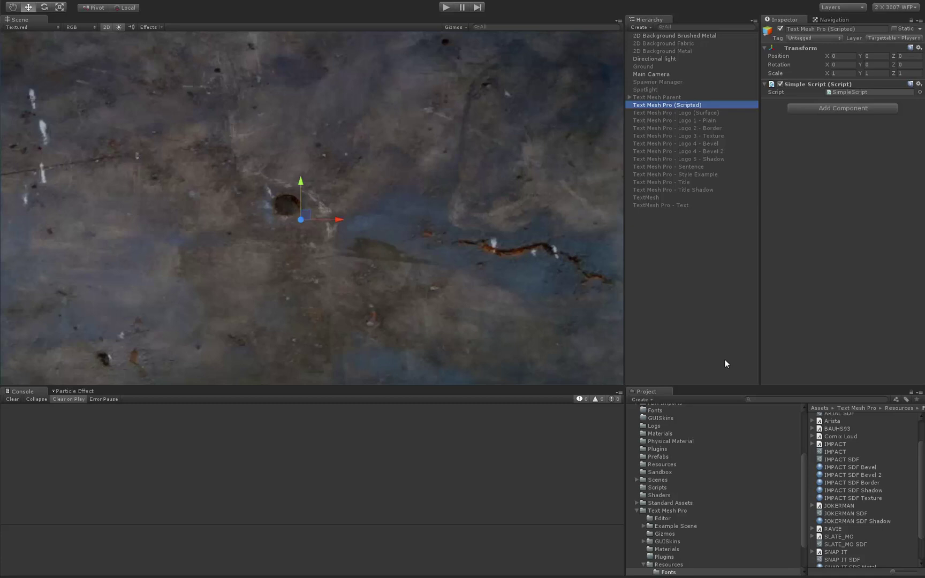
click(718, 378)
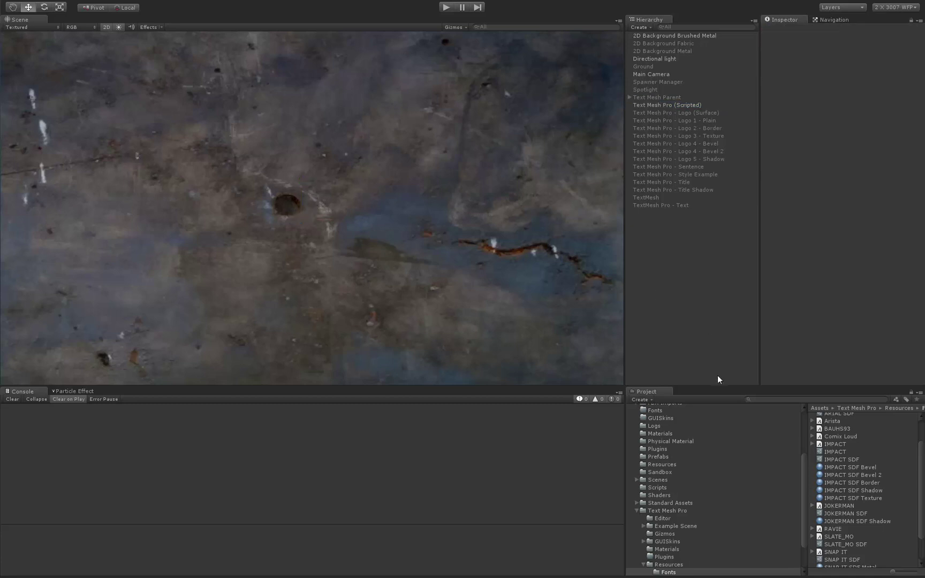
Step: Run the scene, pause it, and inspect the generated text settings of the Text Mesh Pro (Scripted) and Text Shadow objects
click(445, 8)
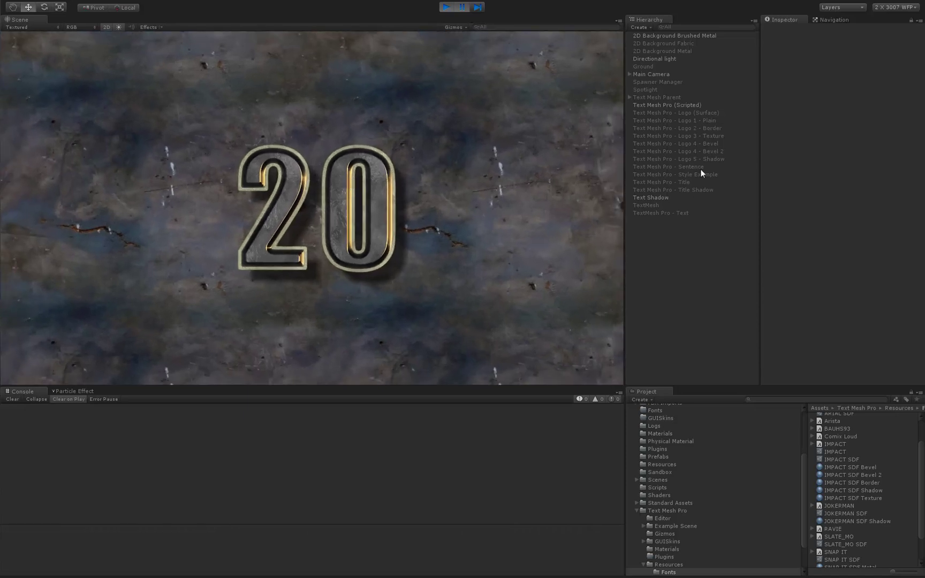
click(672, 104)
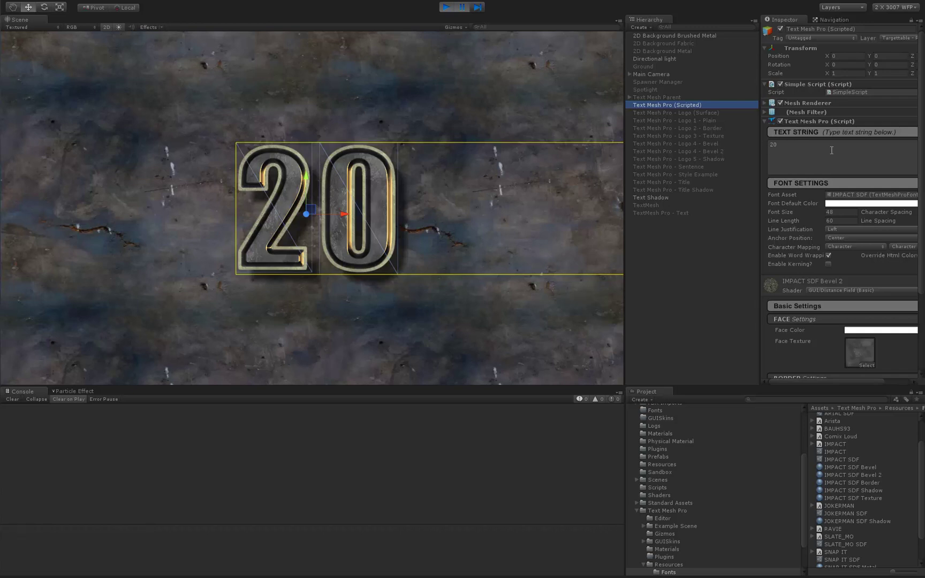
click(652, 198)
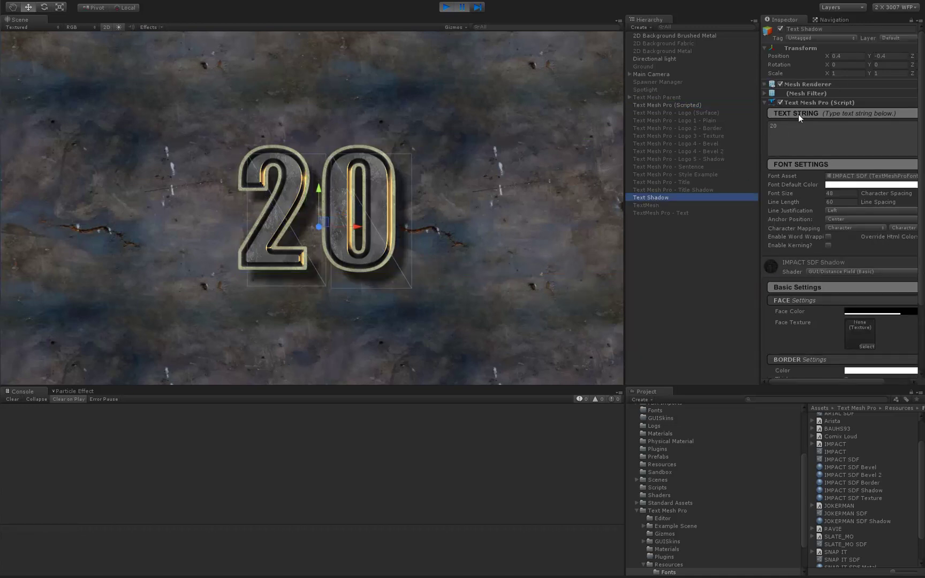
click(647, 105)
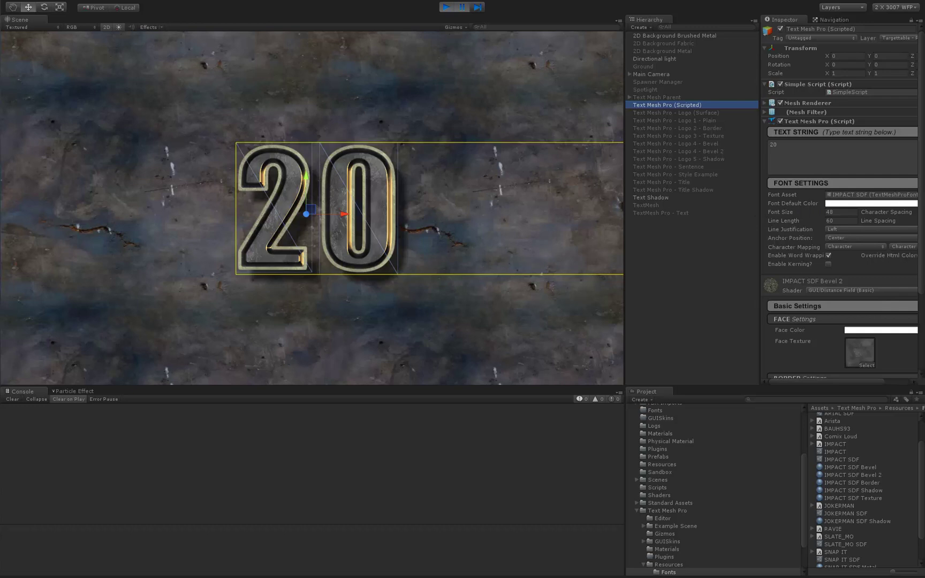
drag(921, 246, 921, 309)
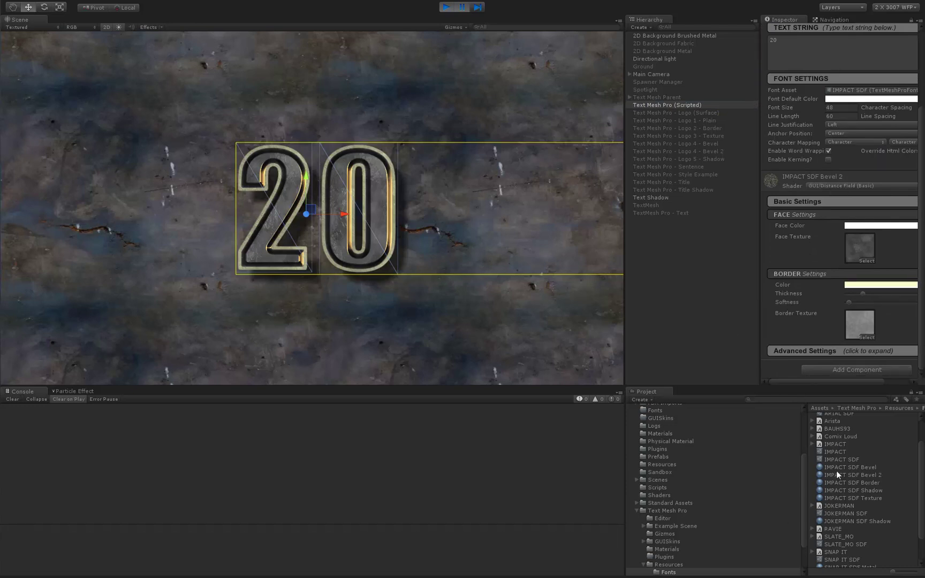
Step: Open the IMPACT SDF Bevel 2 material's properties and examine the bevelled digits up close in the scene
click(855, 475)
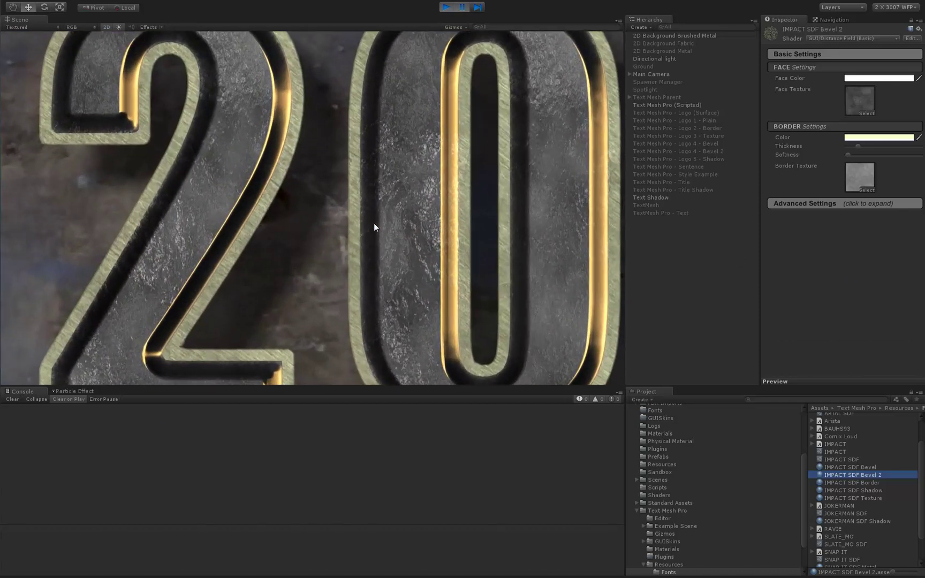
middle_drag(361, 219, 298, 260)
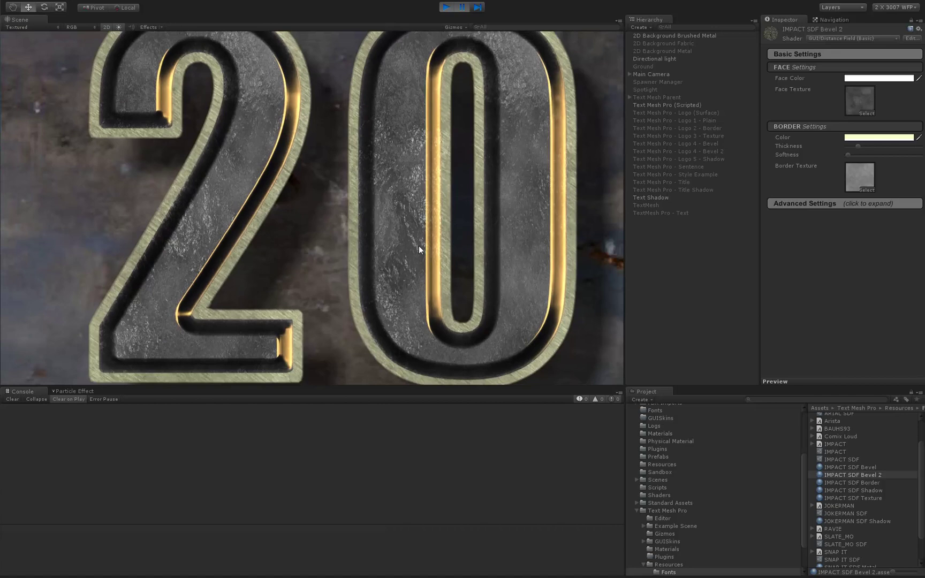
scroll(377, 243, up, 5)
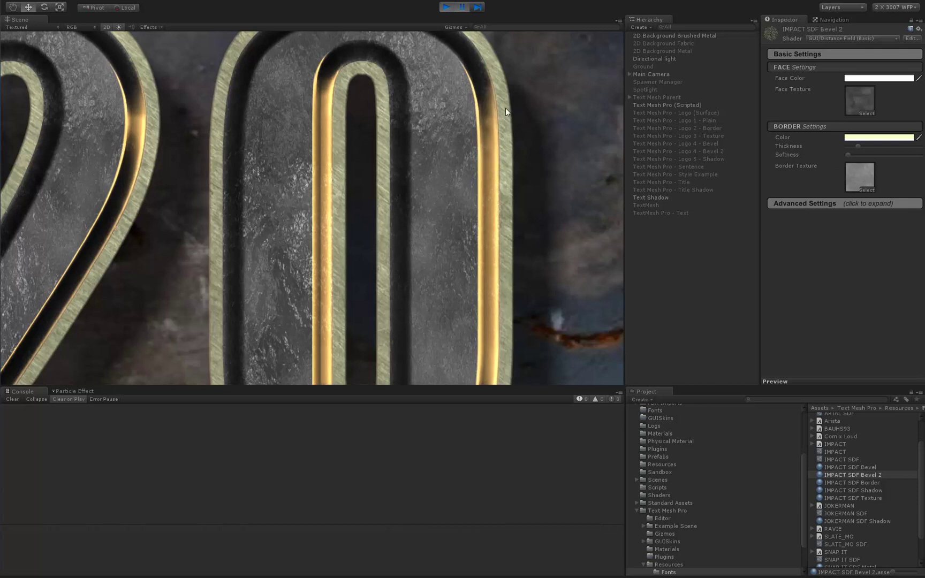
scroll(481, 190, down, 5)
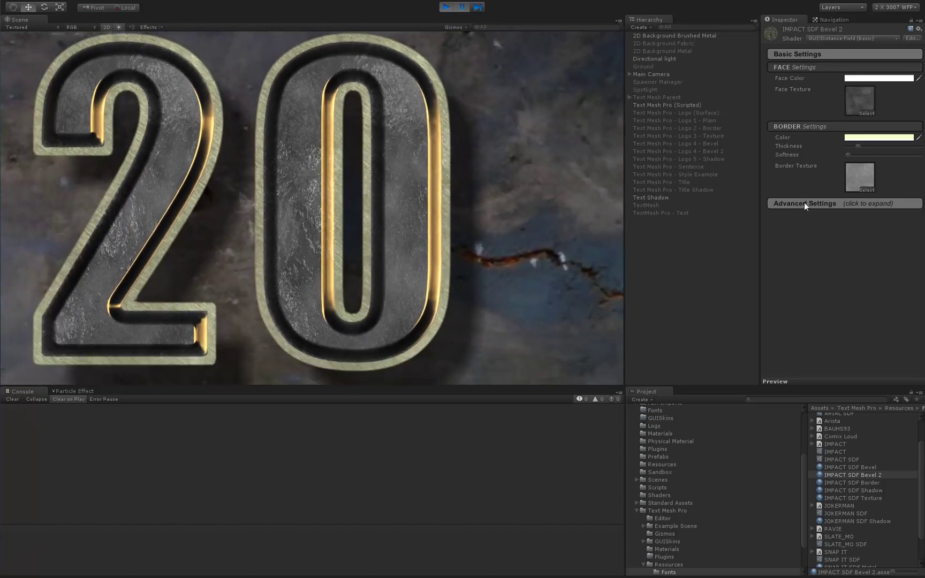
Step: Slightly reduce the Bevel Amount in the advanced beveling settings of the IMPACT SDF Bevel 2 material and collapse those settings
click(804, 203)
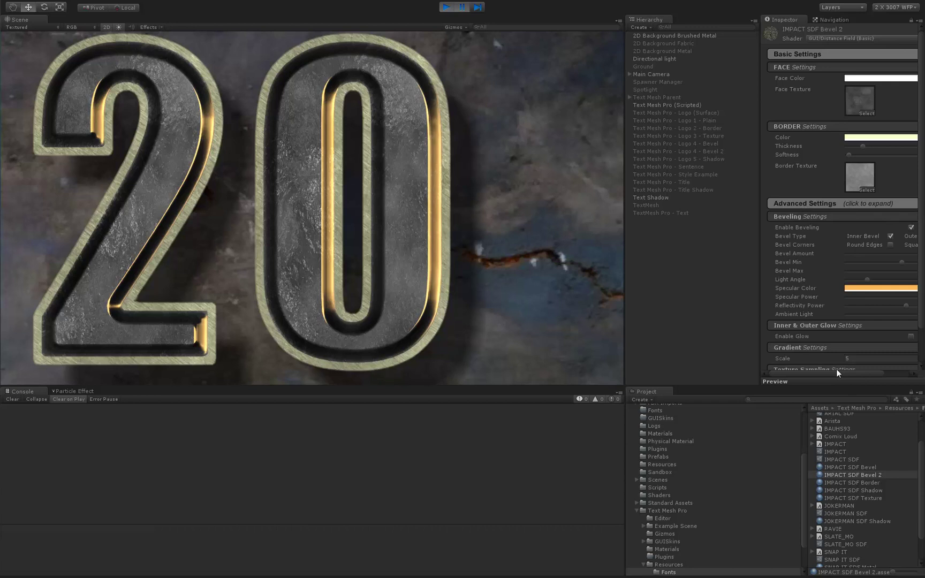
drag(823, 371, 855, 366)
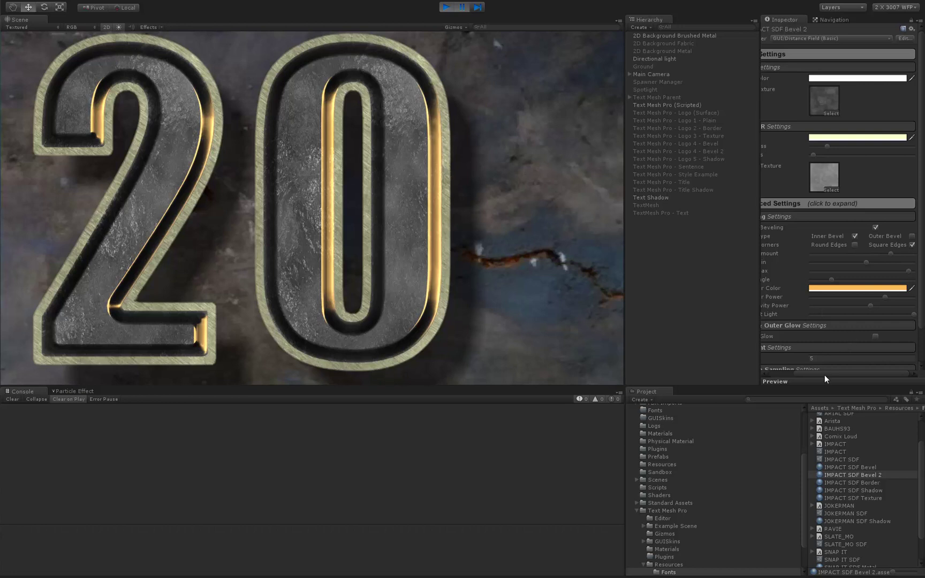
drag(824, 375, 816, 375)
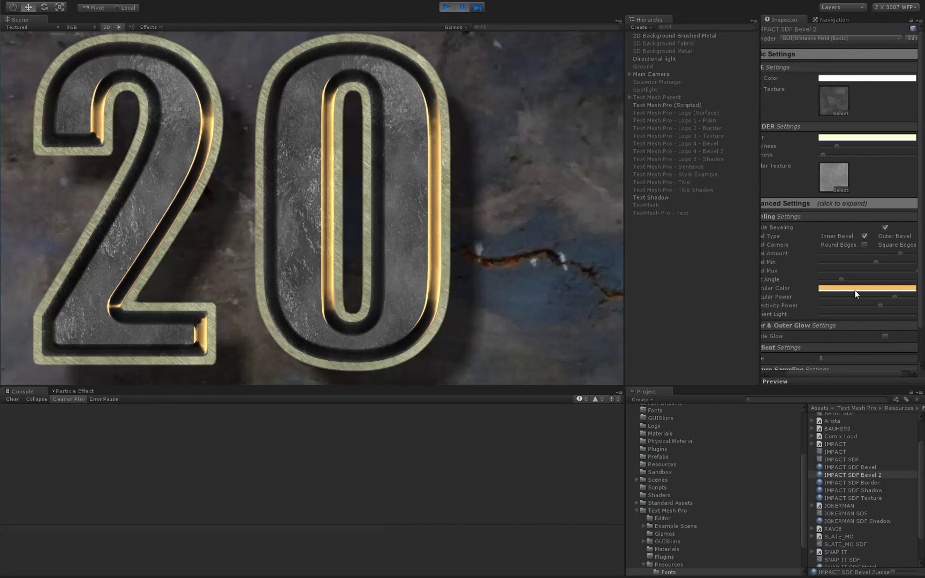
drag(826, 371, 843, 369)
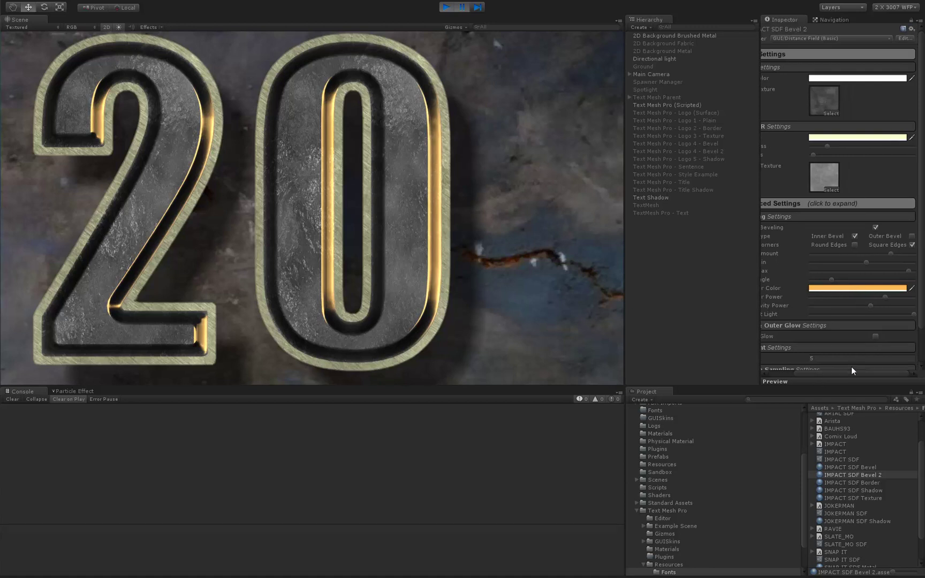
mouse_move(890, 254)
mouse_down()
mouse_move(848, 257)
mouse_move(880, 254)
mouse_up()
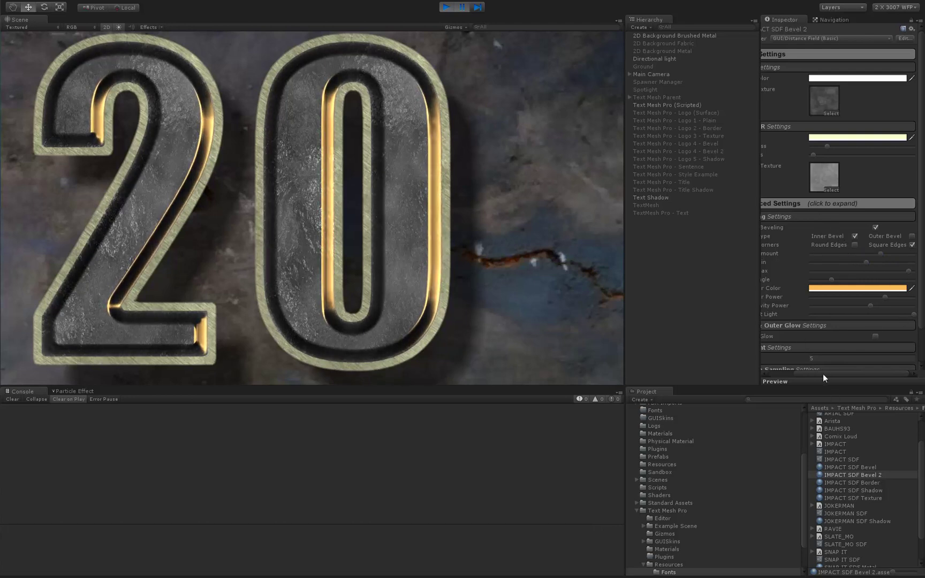
drag(823, 374, 802, 373)
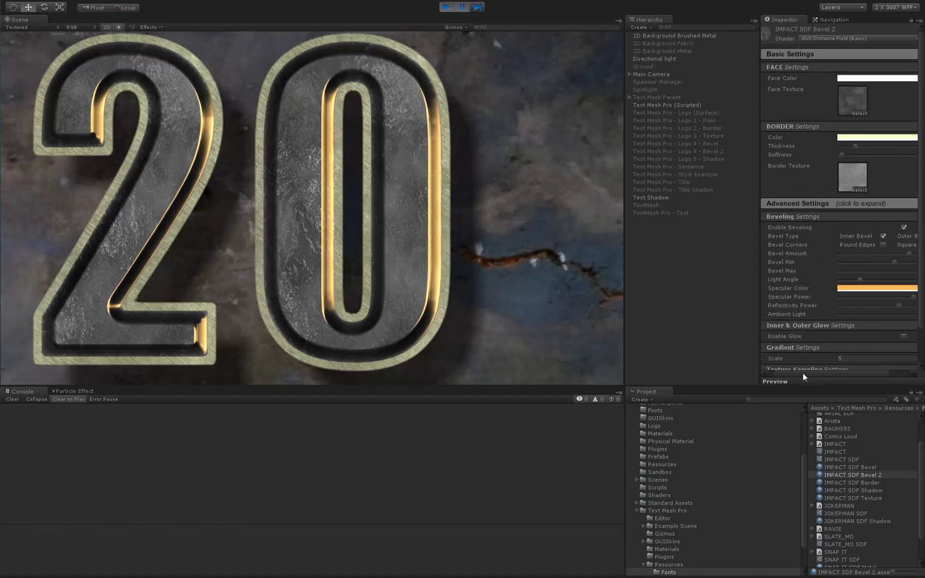
click(802, 202)
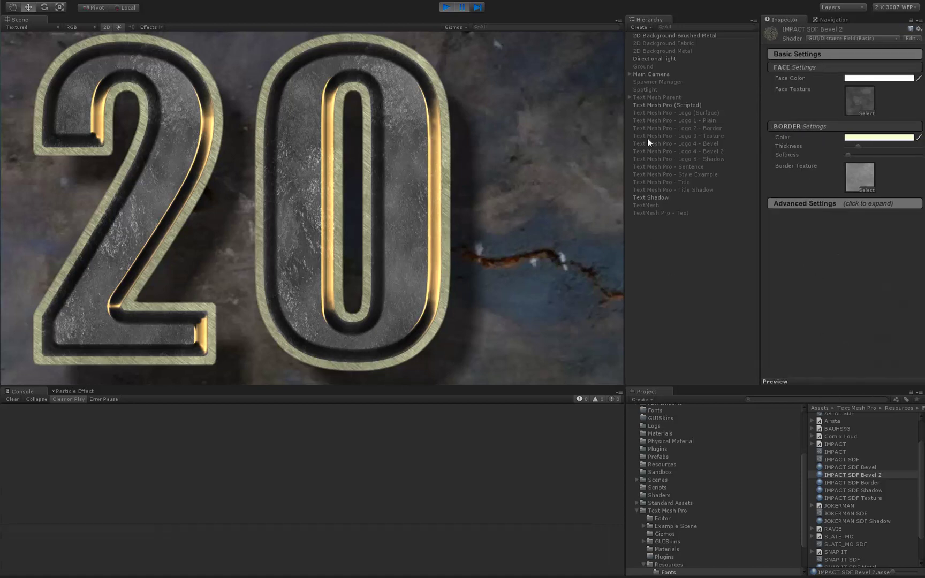
Step: Review the Text Shadow object's transform, font settings and IMPACT SDF Shadow material, and deselect it
click(655, 198)
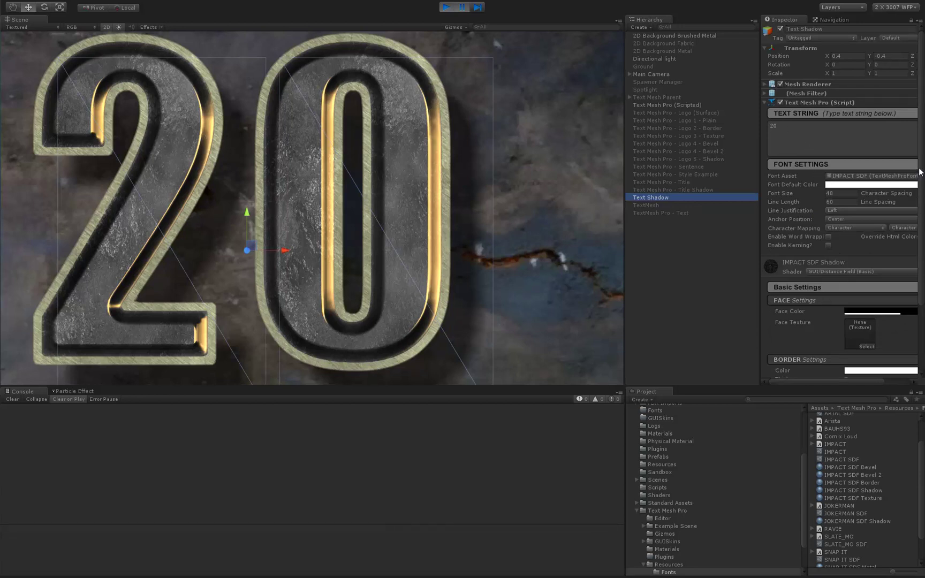
scroll(920, 171, down, 3)
scroll(895, 256, down, 1)
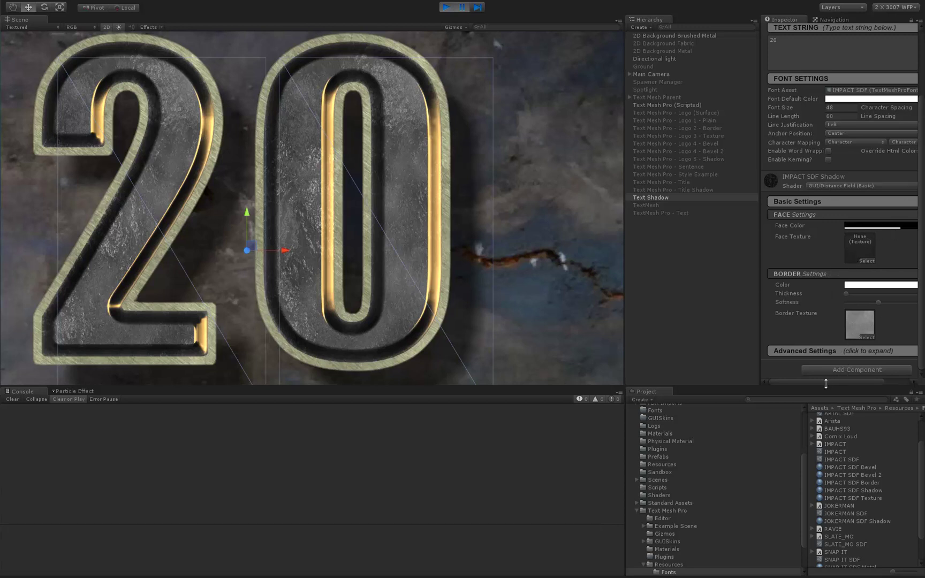
drag(825, 378, 793, 379)
scroll(829, 126, up, 4)
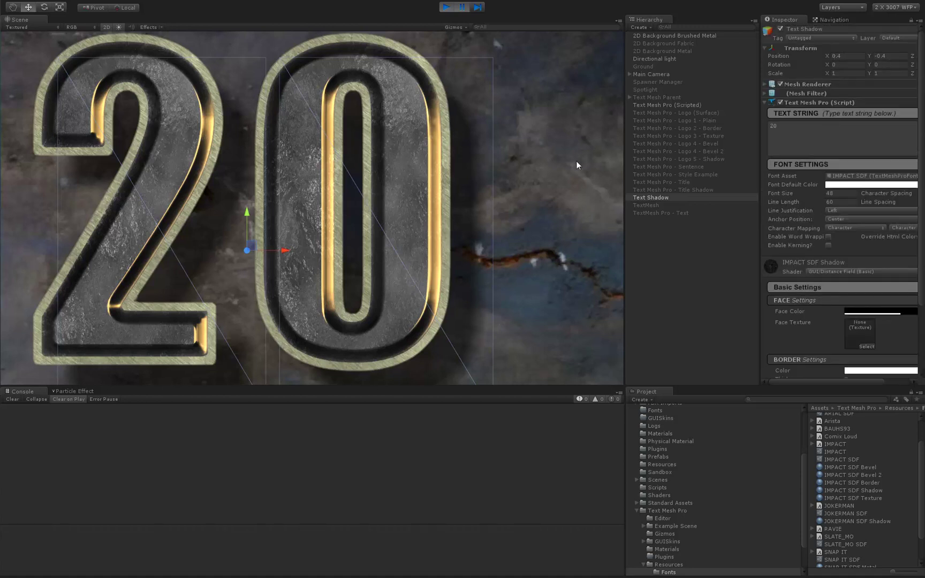
click(708, 290)
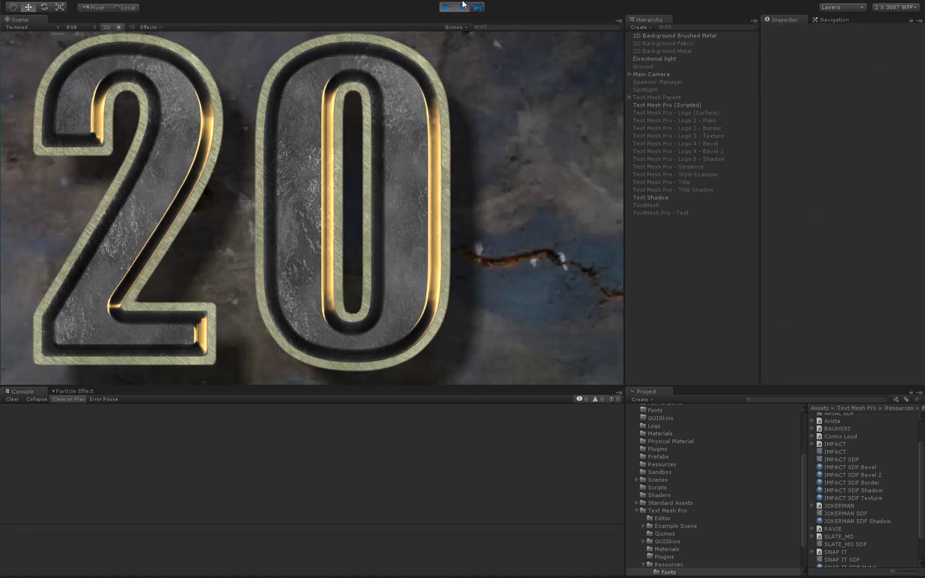
Step: Resume the paused scene and examine the counting bevelled numbers and their shadow at various zoom levels
middle_drag(240, 202, 344, 218)
scroll(311, 200, down, 5)
scroll(321, 257, down, 2)
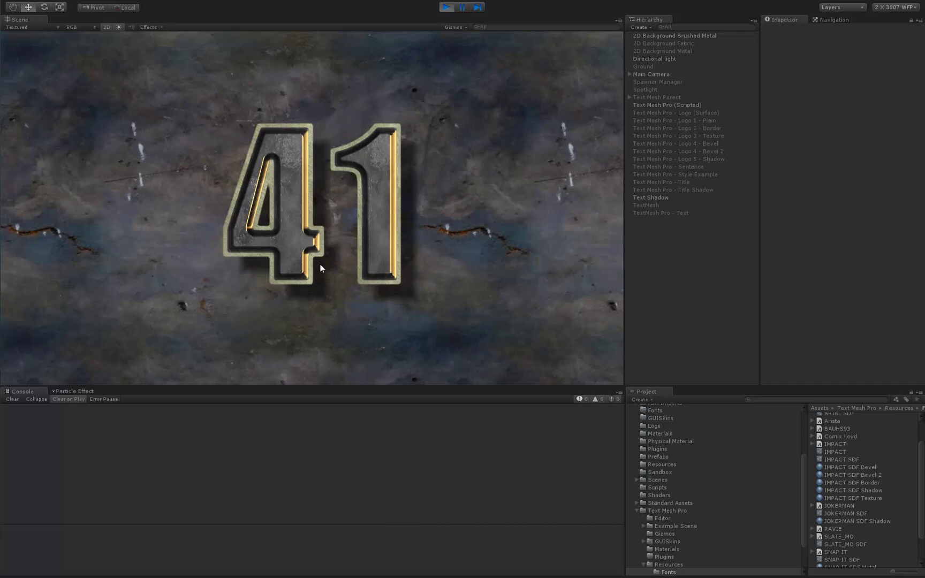
scroll(320, 264, down, 2)
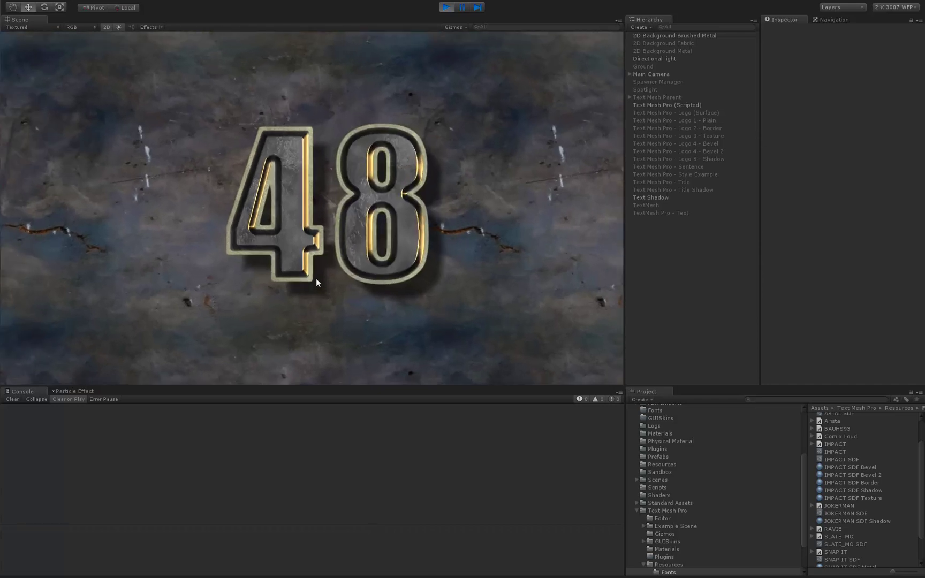
scroll(316, 278, up, 4)
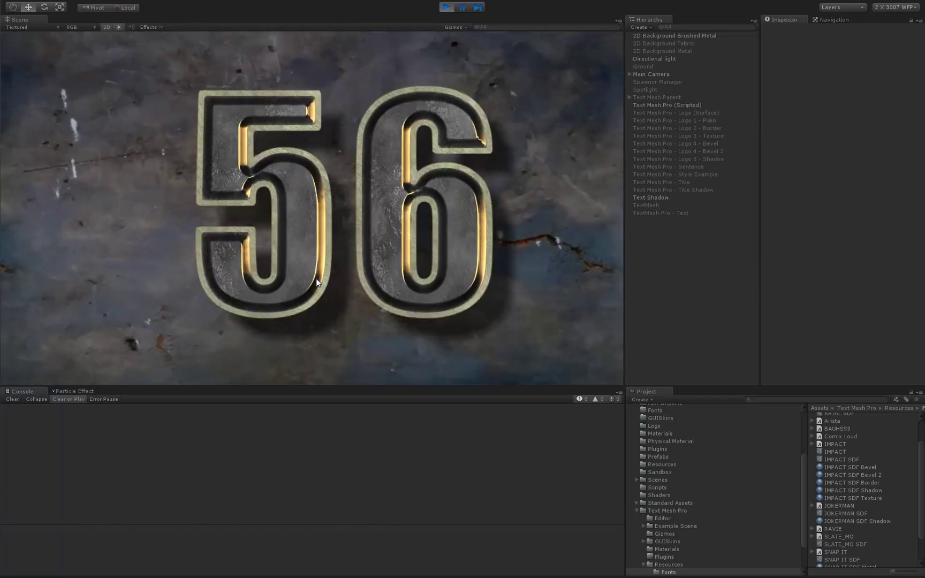
scroll(357, 353, down, 3)
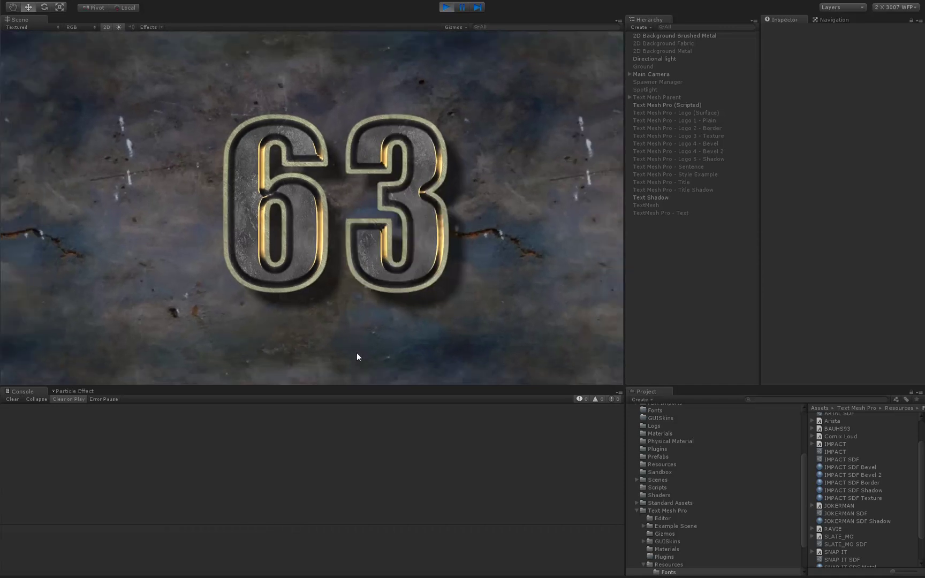
scroll(357, 352, down, 3)
middle_drag(340, 264, 355, 278)
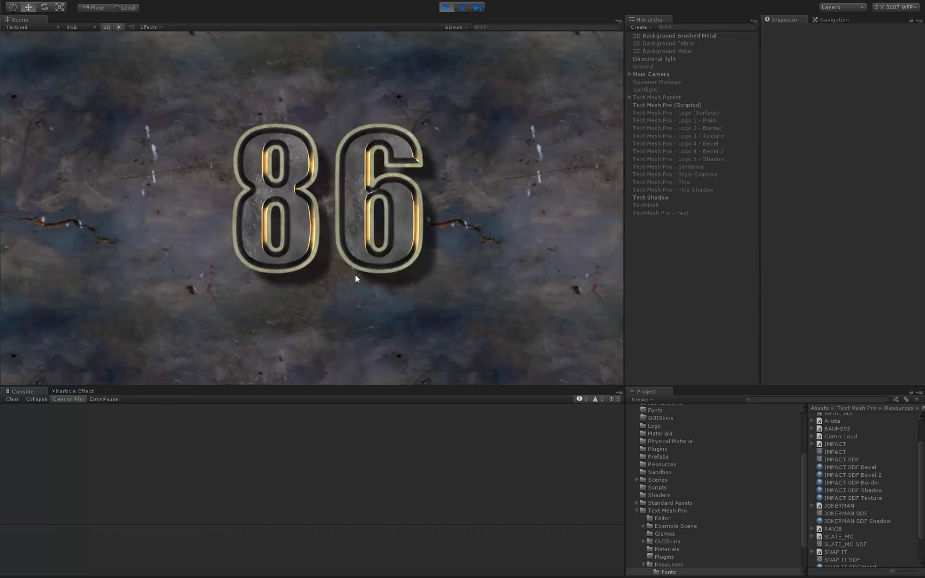
scroll(355, 274, up, 3)
middle_drag(336, 195, 349, 239)
scroll(348, 239, up, 5)
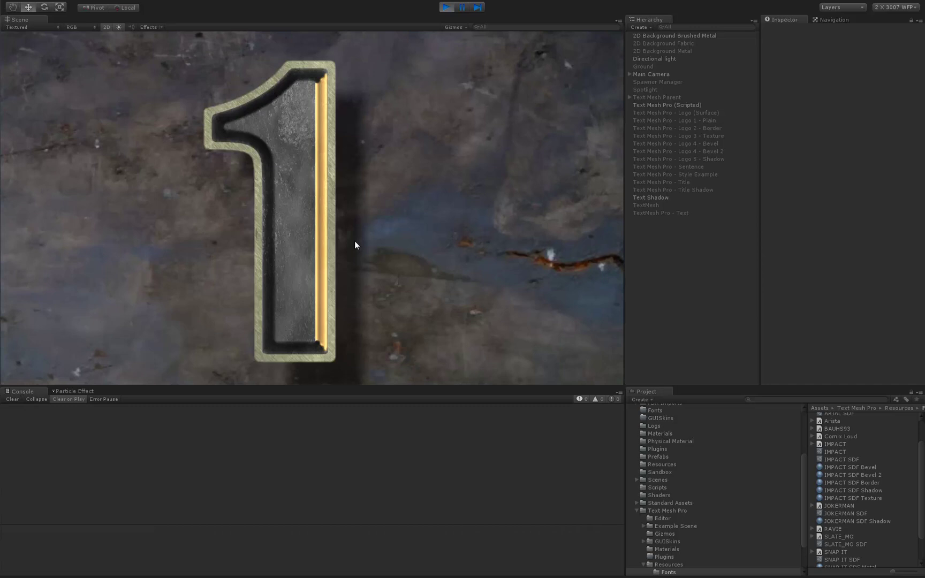
scroll(338, 247, down, 2)
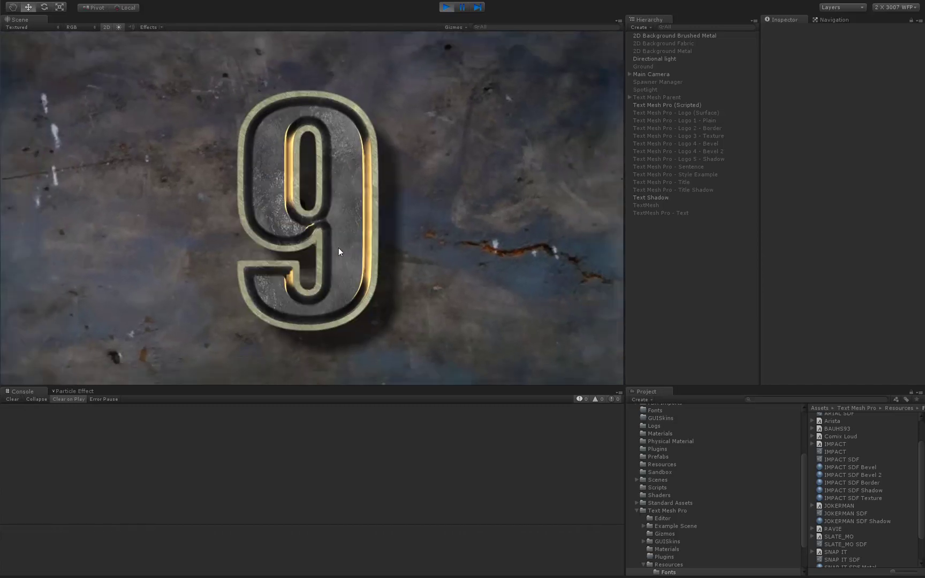
scroll(338, 248, down, 2)
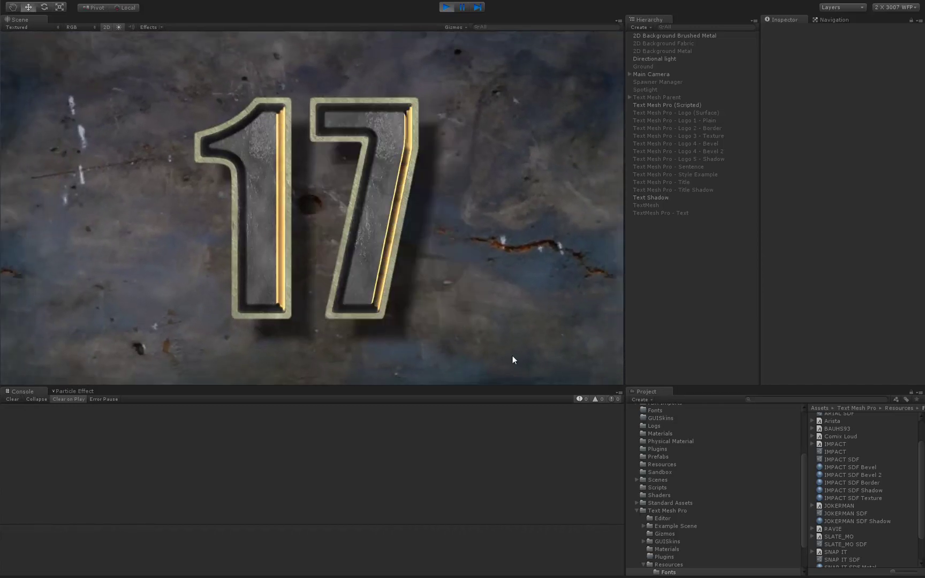